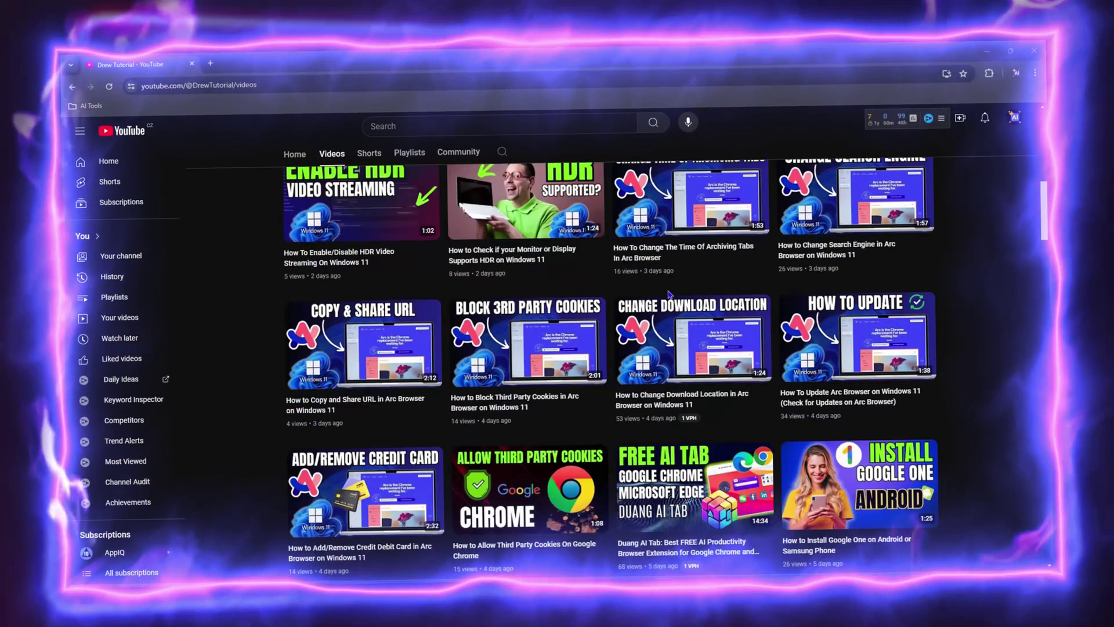
Scroll down through the My Drive file list of folders and MP4 videos
scroll(557, 348, down, 10)
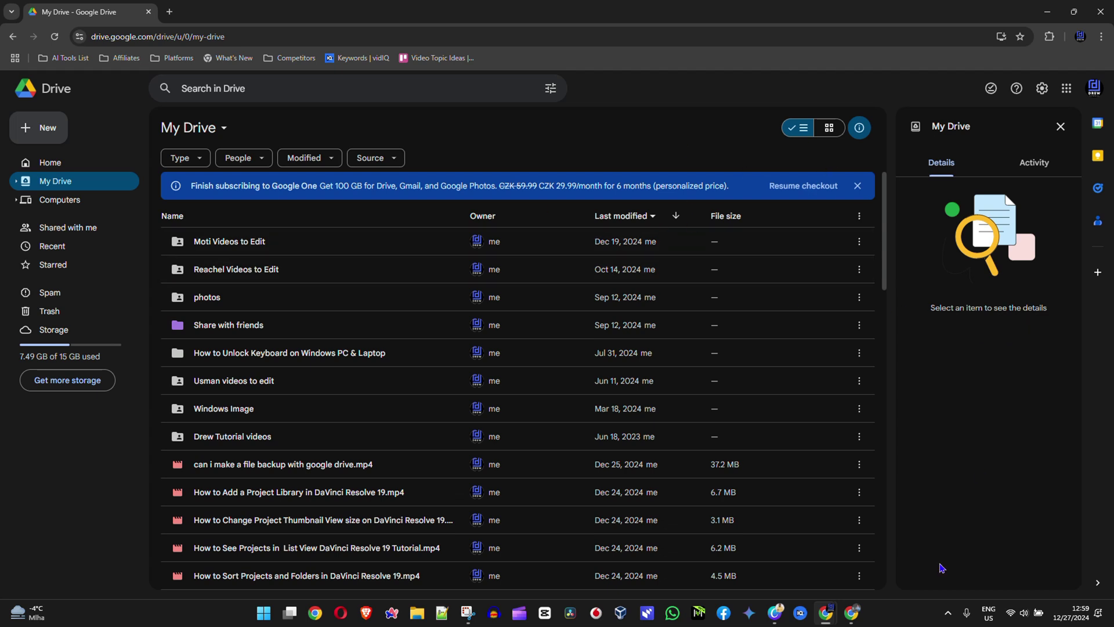
Close both Drive for desktop help tabs in the browser window
click(856, 619)
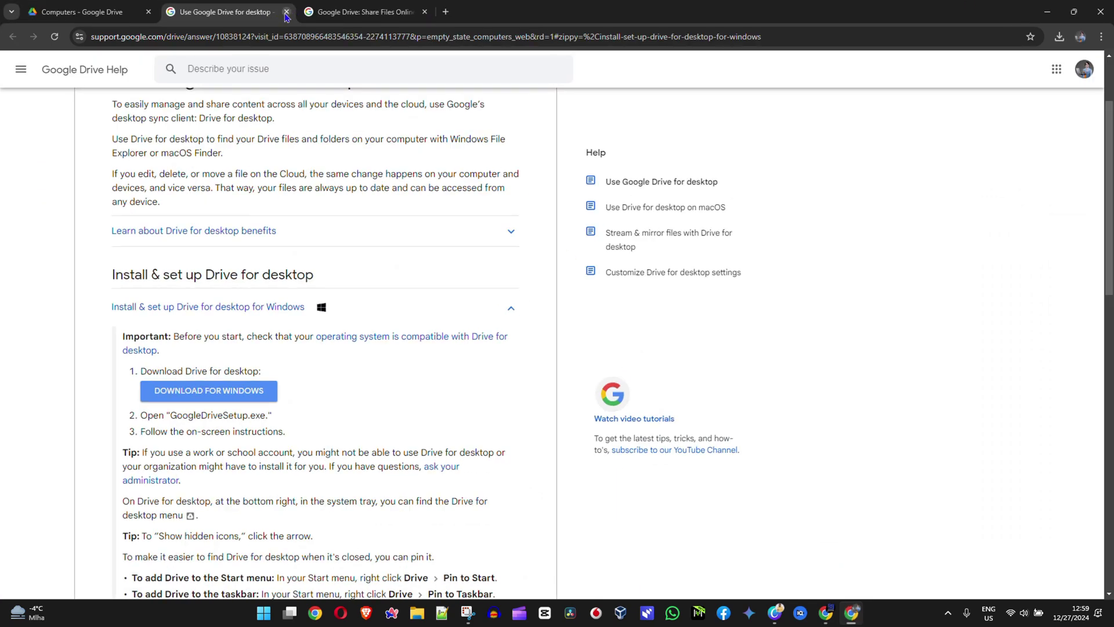
click(286, 12)
click(286, 13)
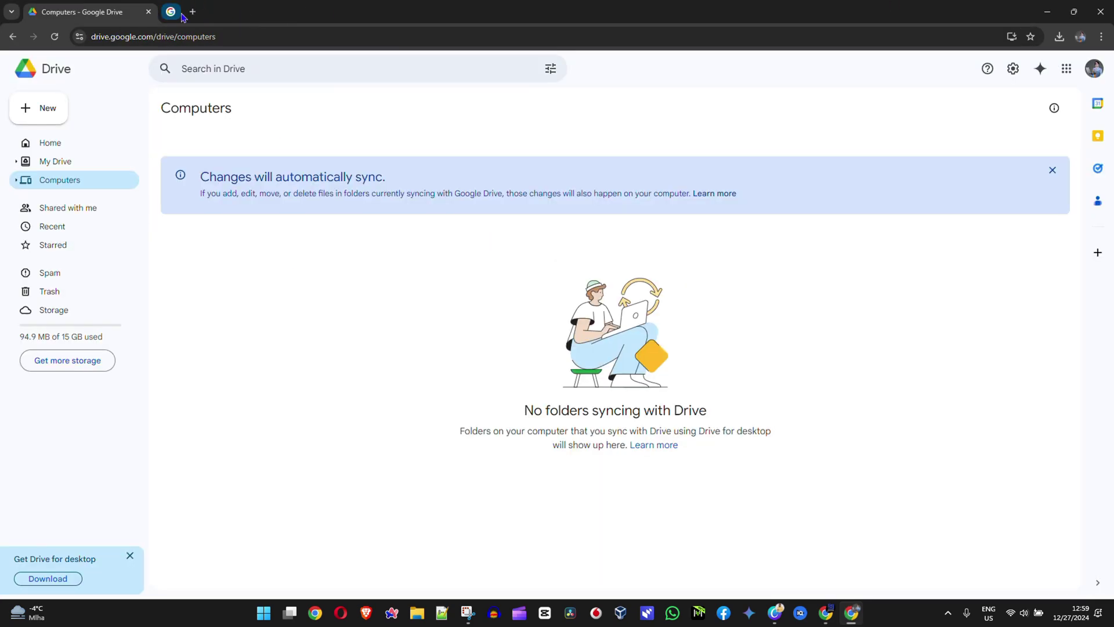
Go to My Drive, look inside the all folder, and return to My Drive
click(60, 167)
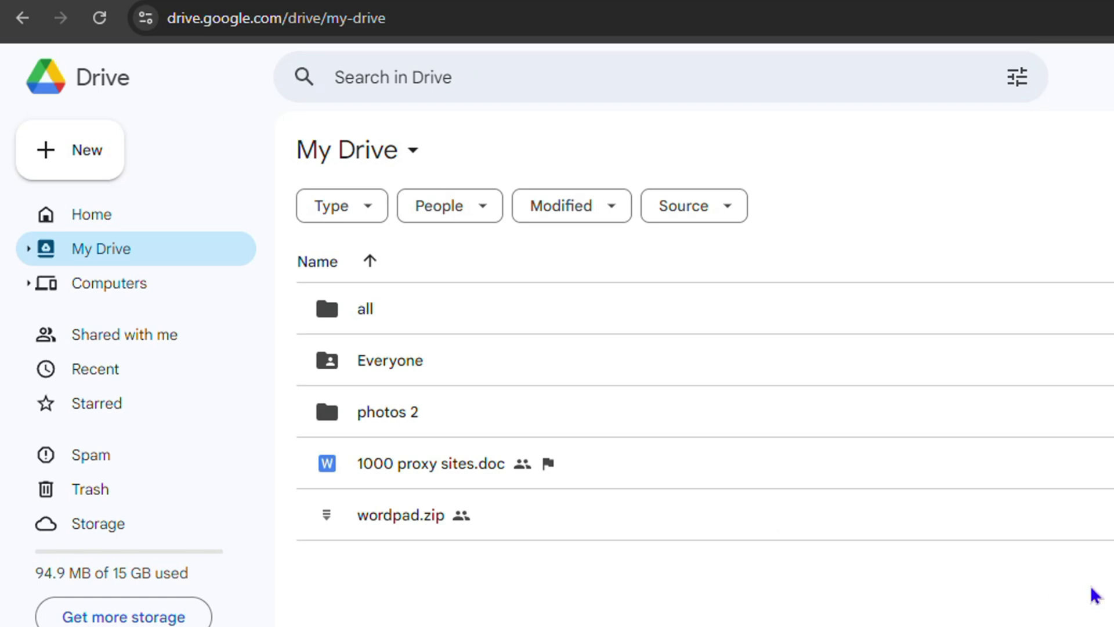
double_click(374, 315)
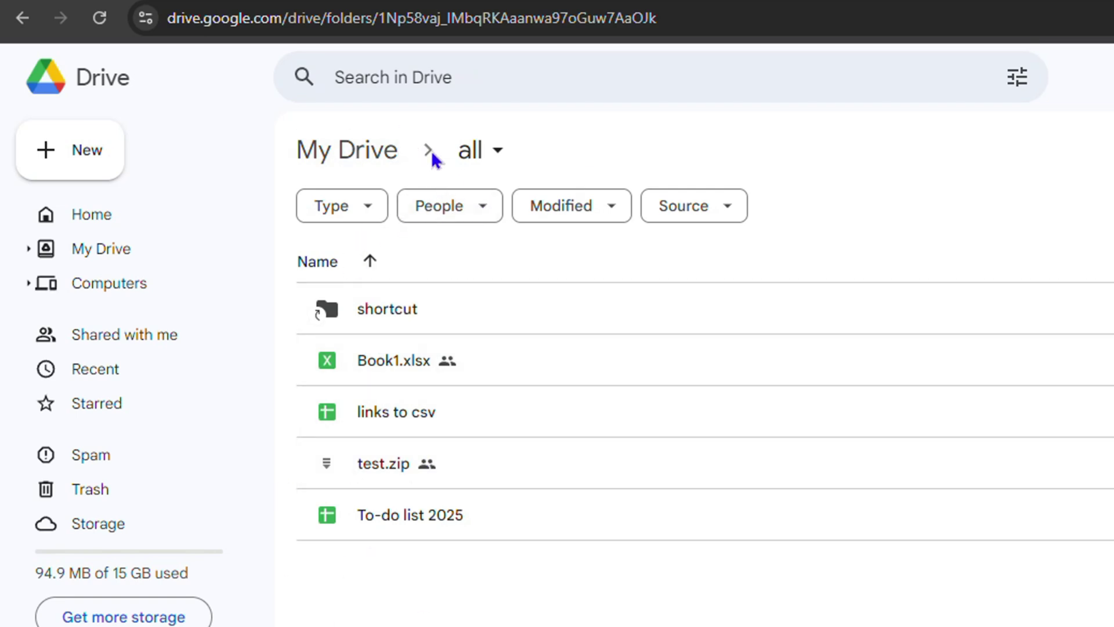
click(398, 158)
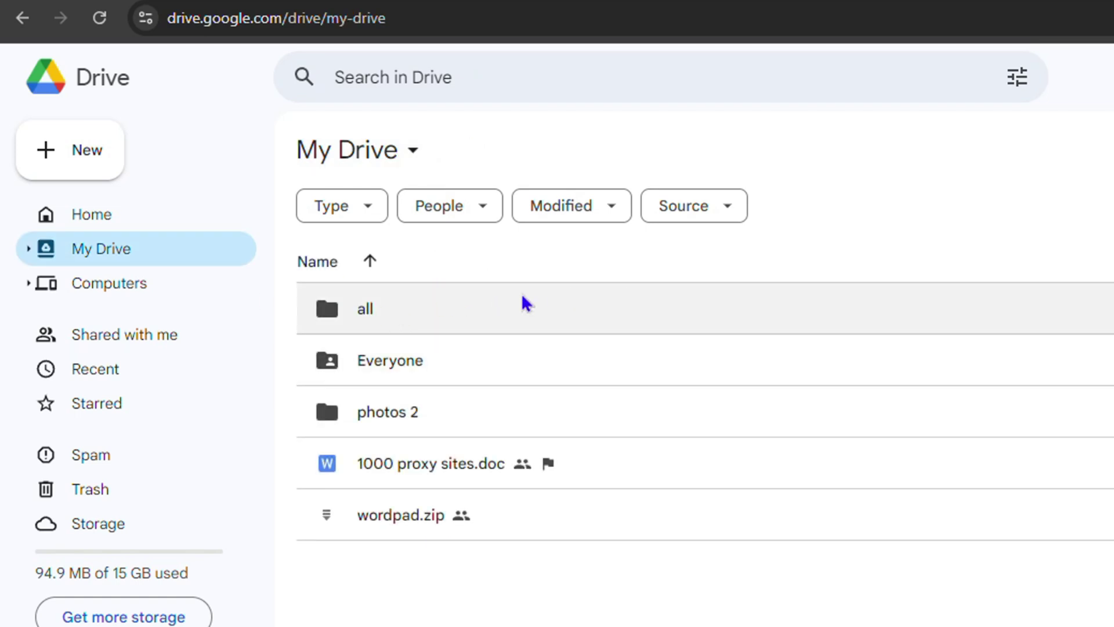
Open the Share settings for the all folder
right_click(358, 308)
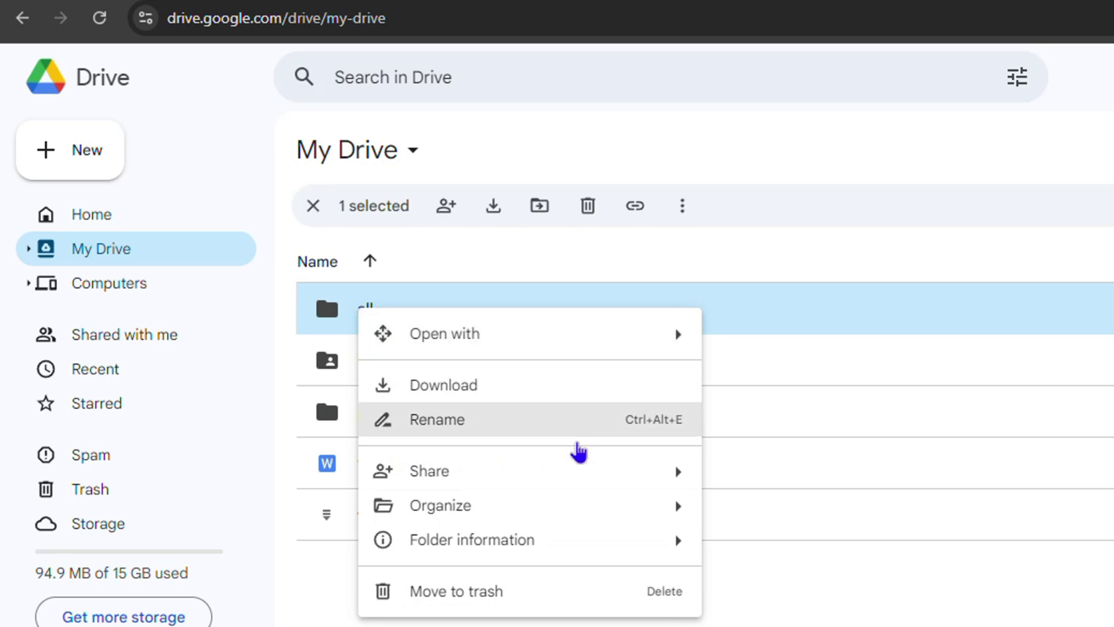
mouse_move(601, 471)
click(796, 483)
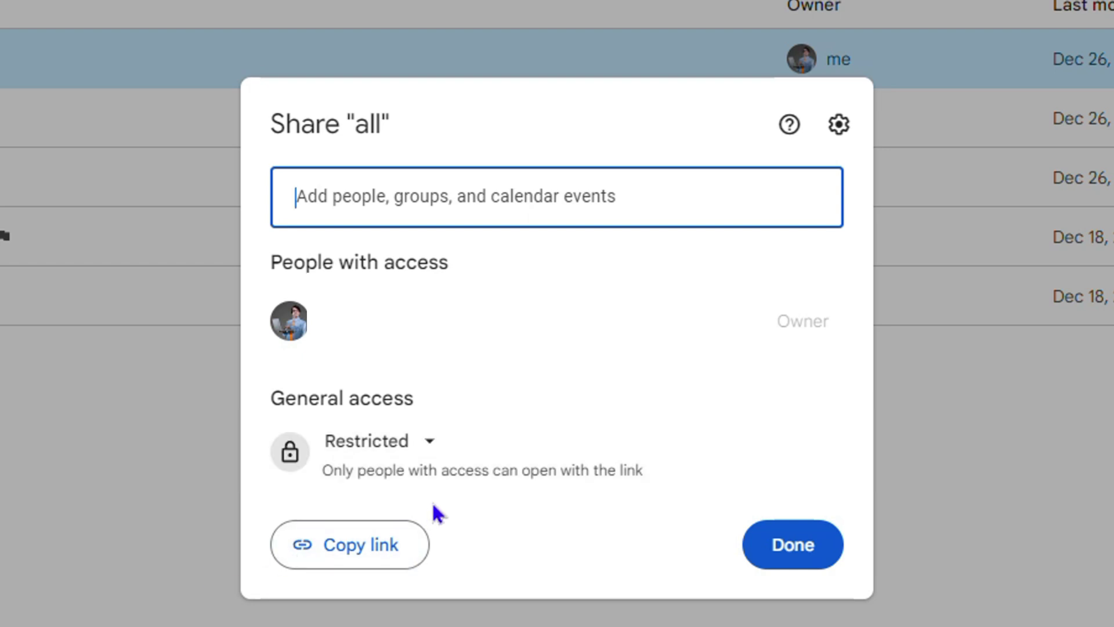
Add a suggested contact, try Viewer, Commenter and Editor roles, then abandon adding them
click(387, 203)
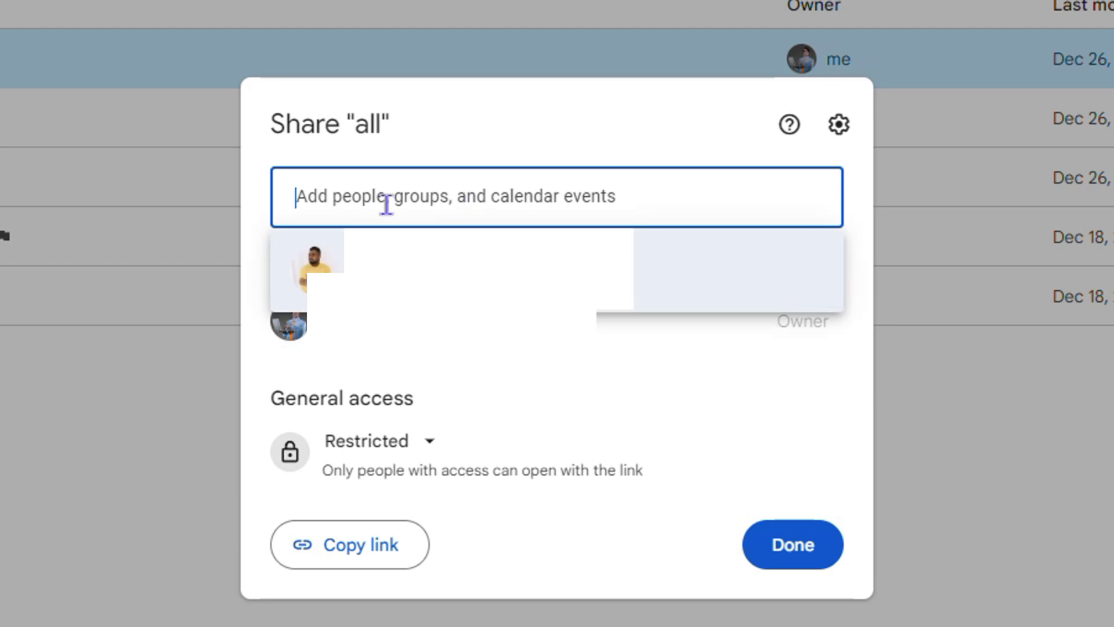
click(528, 253)
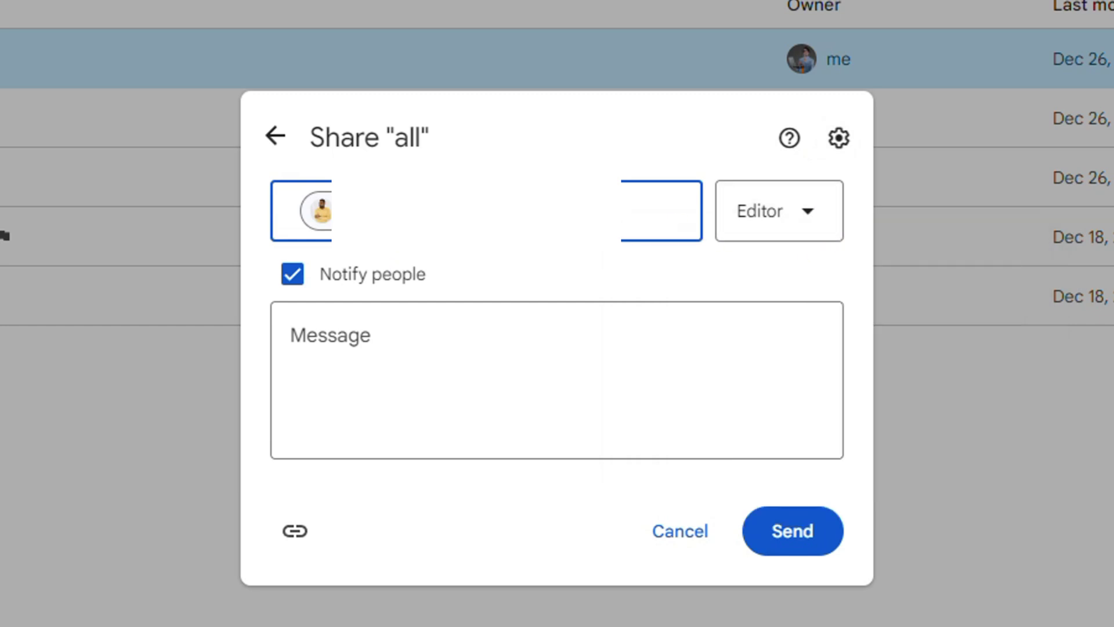
click(760, 207)
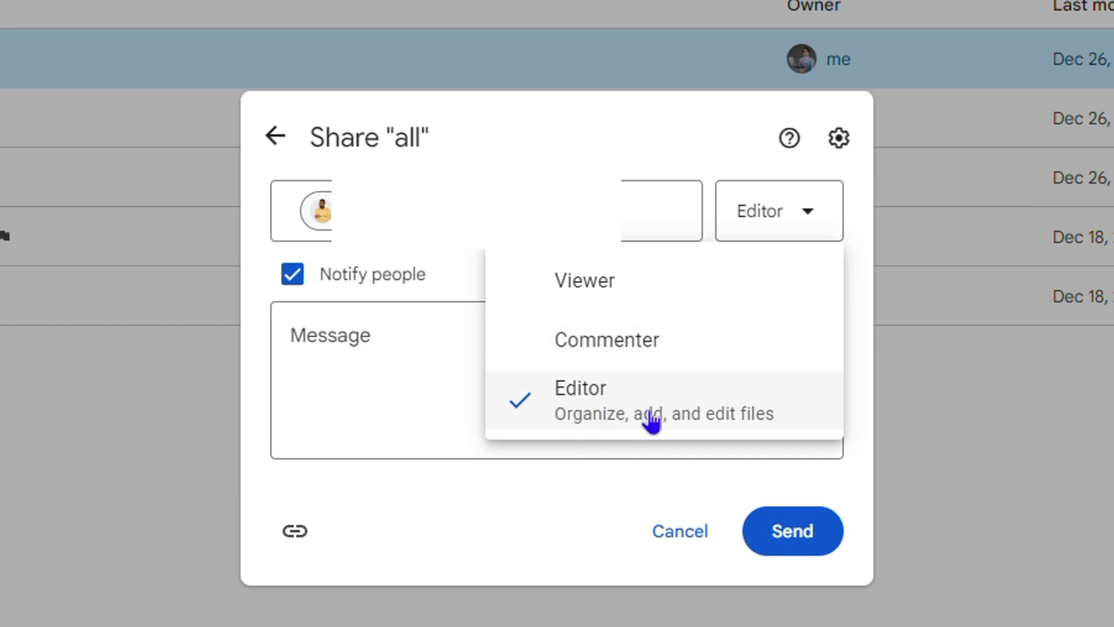
click(597, 280)
click(789, 216)
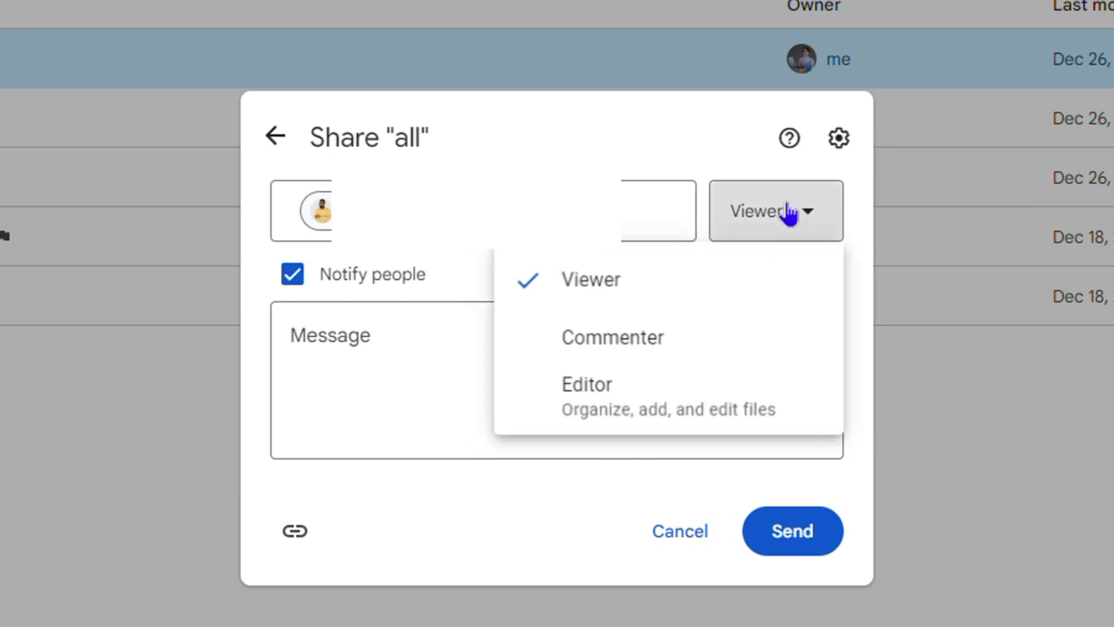
click(656, 343)
click(811, 218)
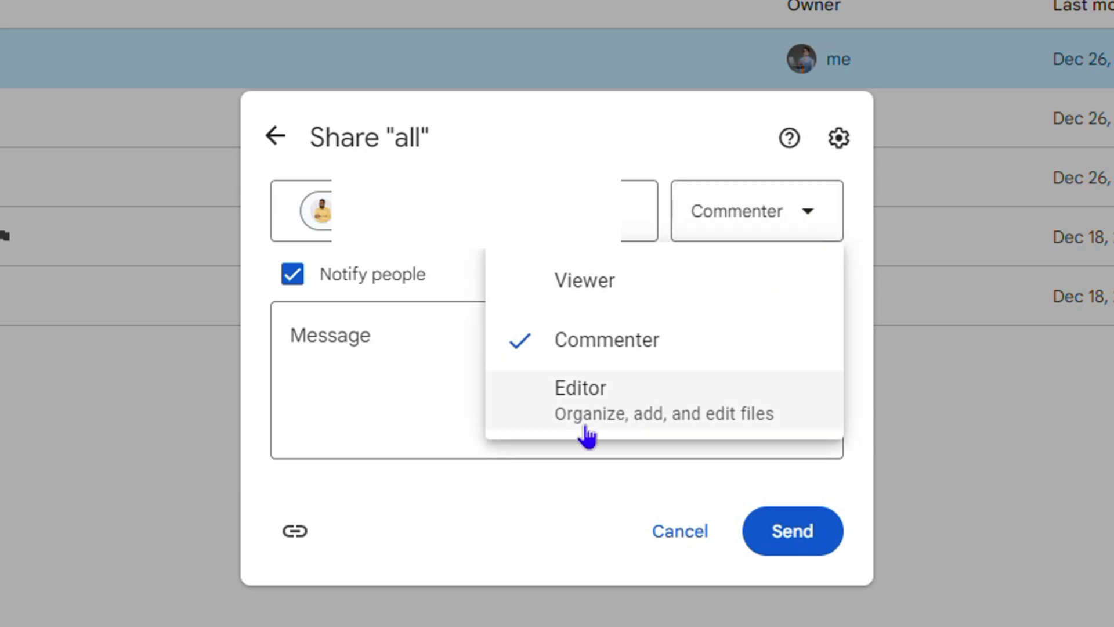
click(628, 426)
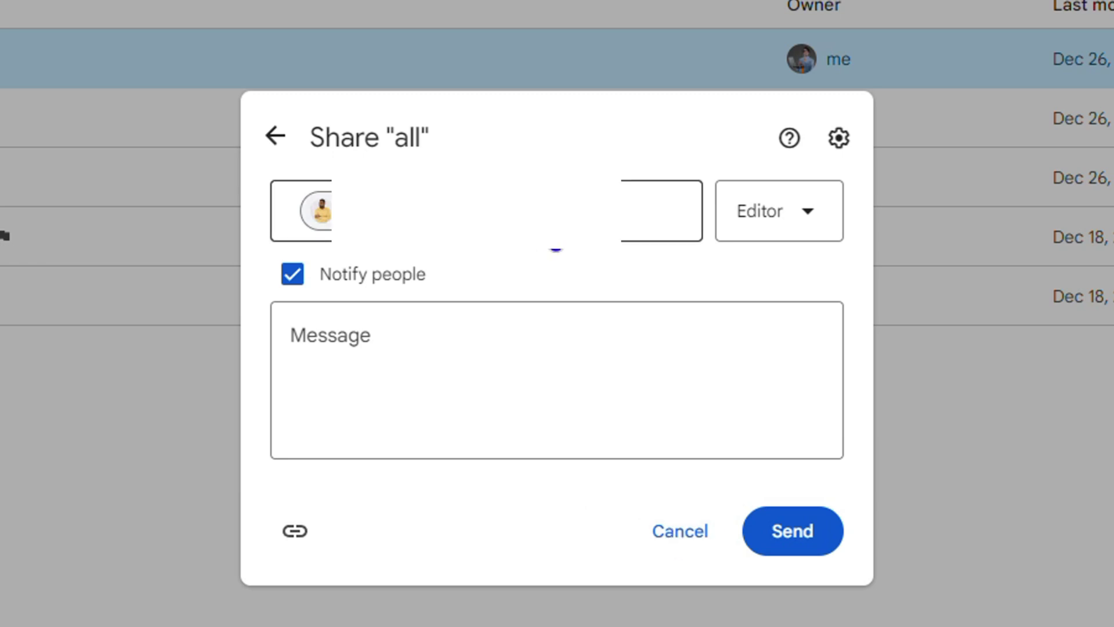
mouse_move(569, 232)
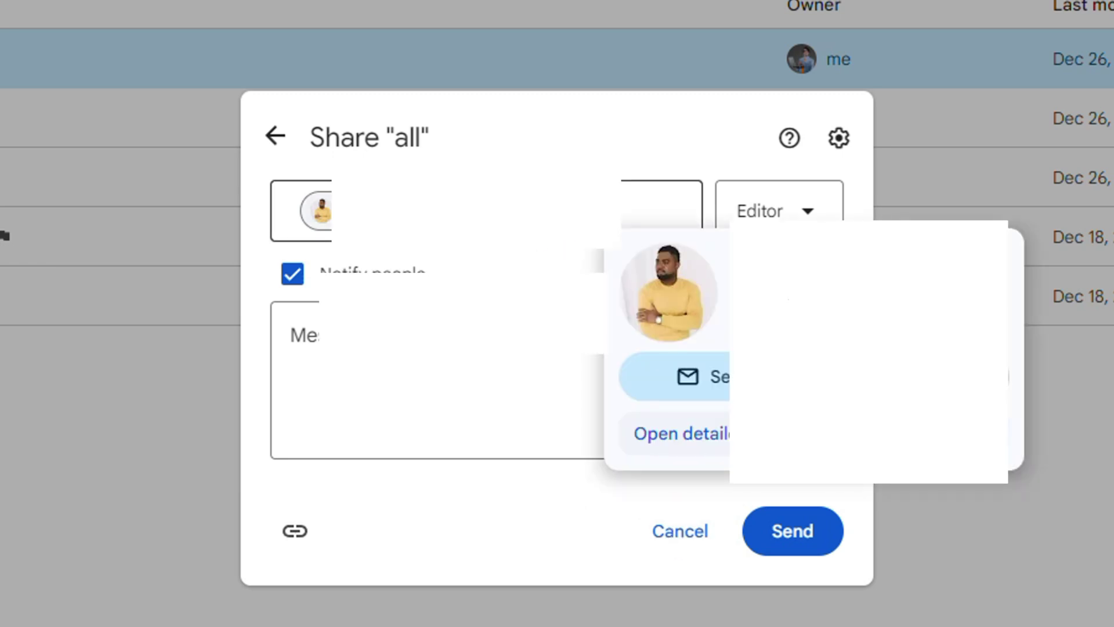
key(Escape)
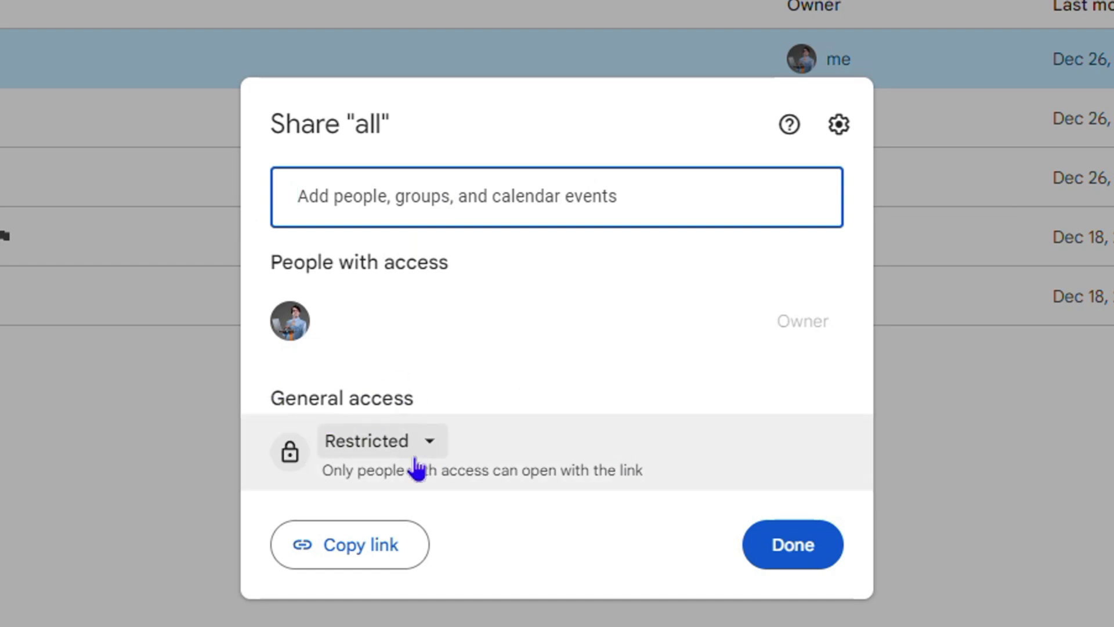
Set the all folder's general access to Anyone with the link as Editor, copy the link, and finish
click(430, 446)
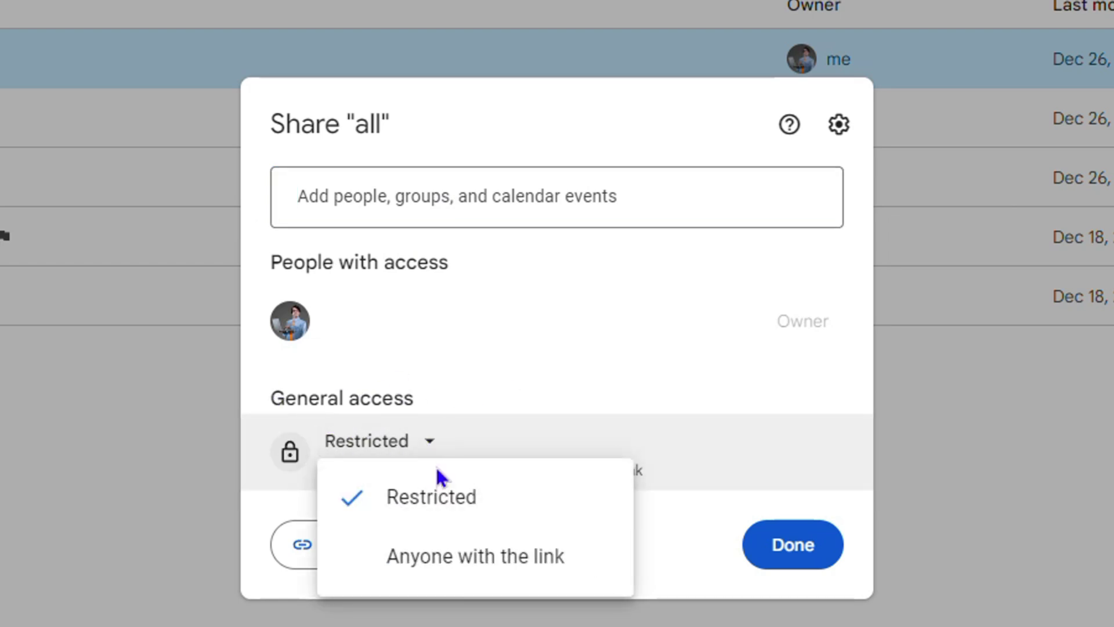
click(442, 562)
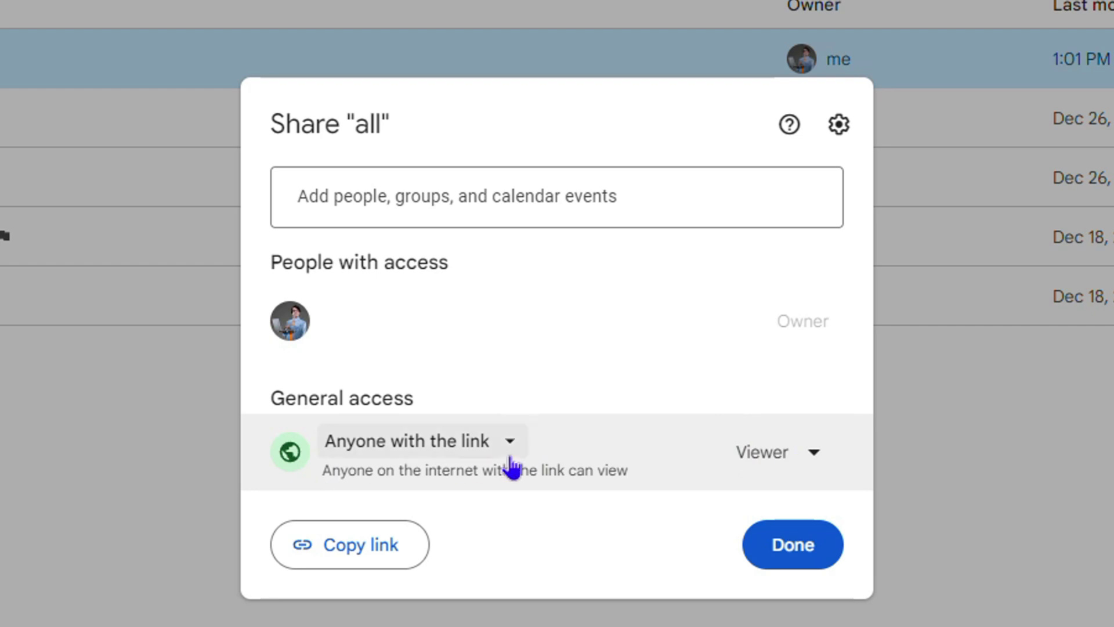
click(804, 447)
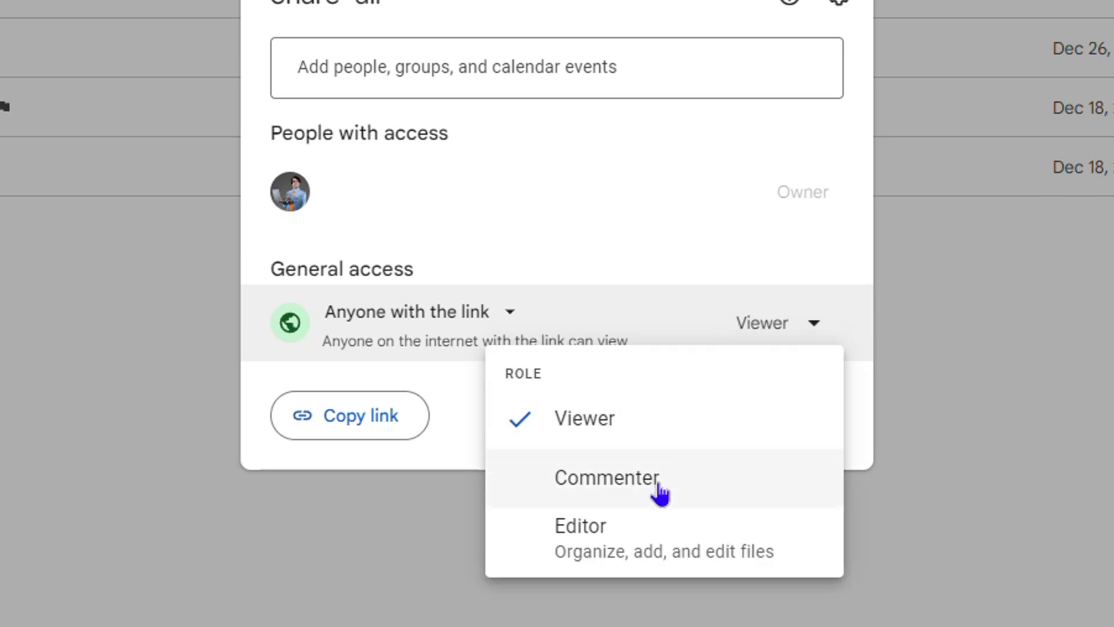
click(614, 551)
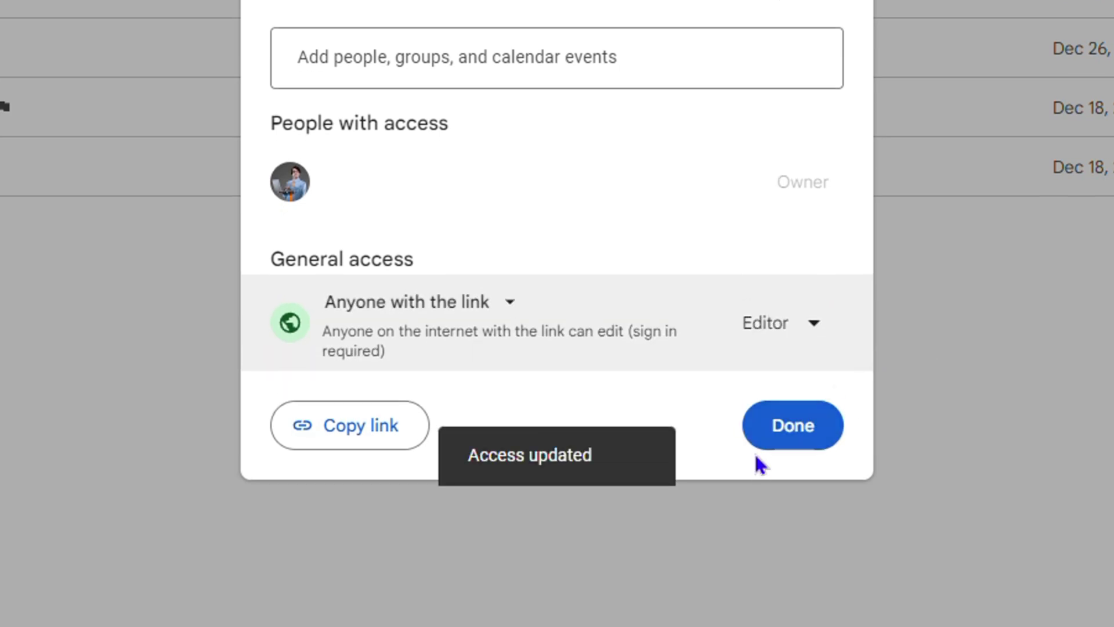
click(382, 442)
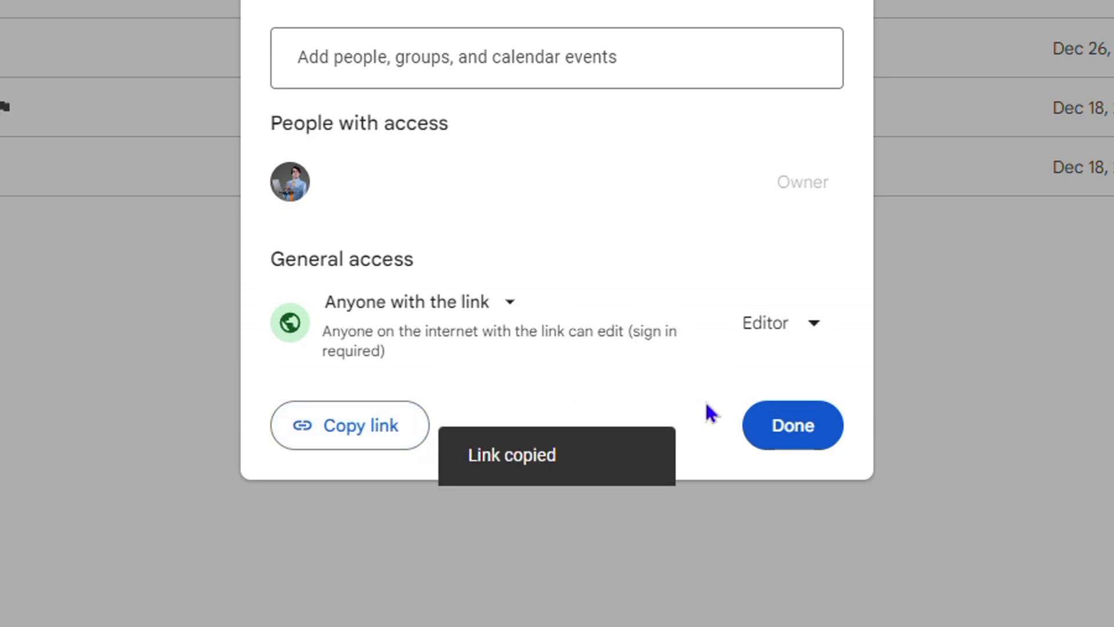
click(793, 442)
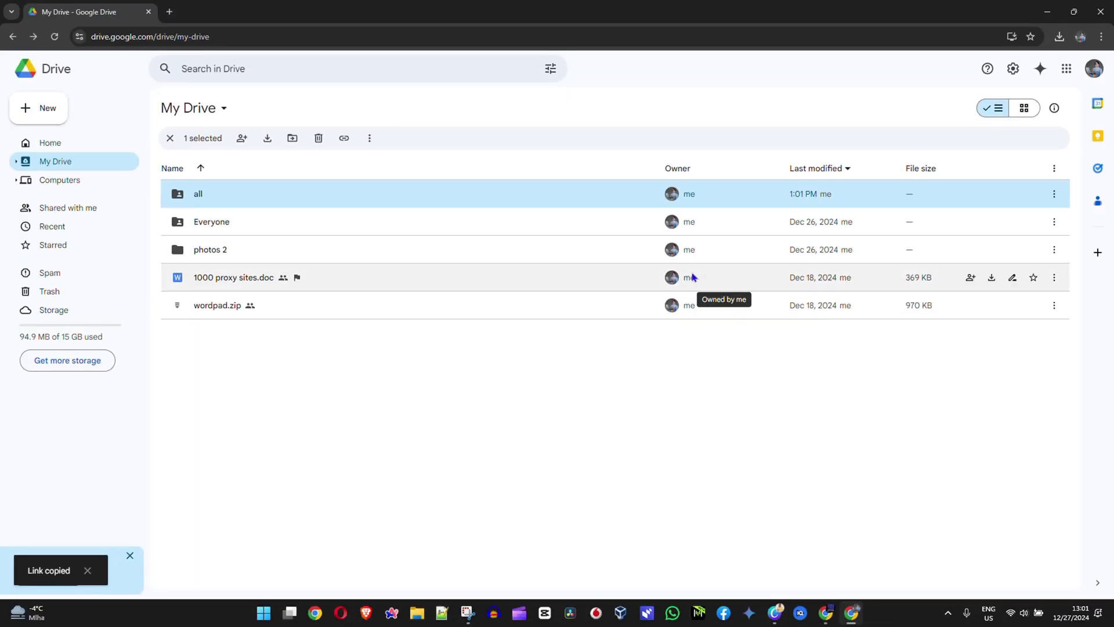
mouse_move(692, 277)
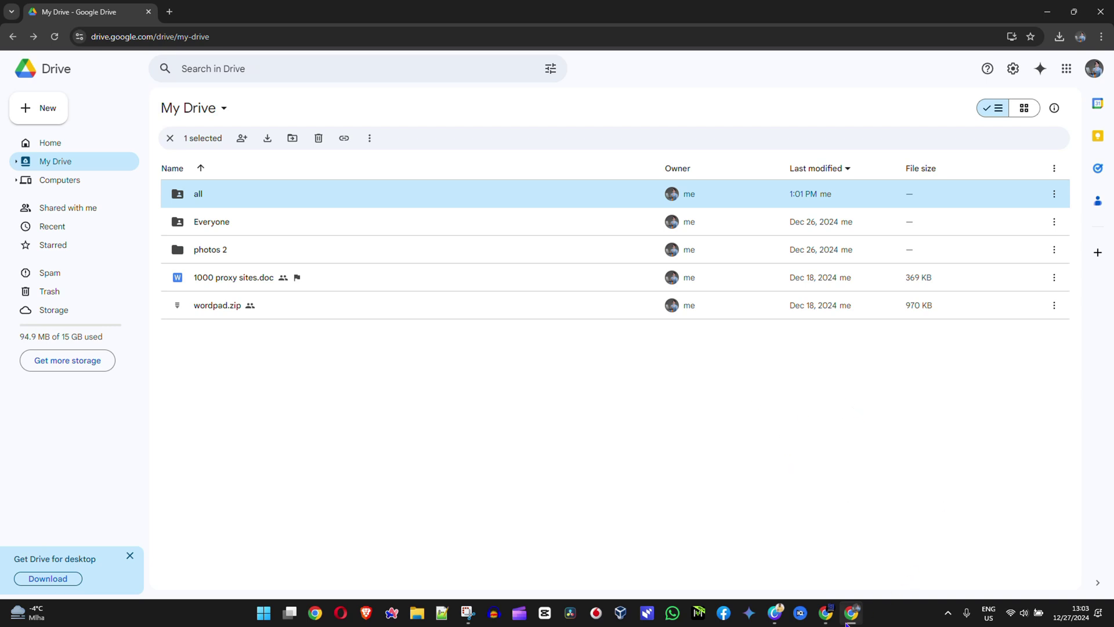
Load the copied all folder link in a new tab of the other account's Chrome window
mouse_move(826, 612)
mouse_move(891, 579)
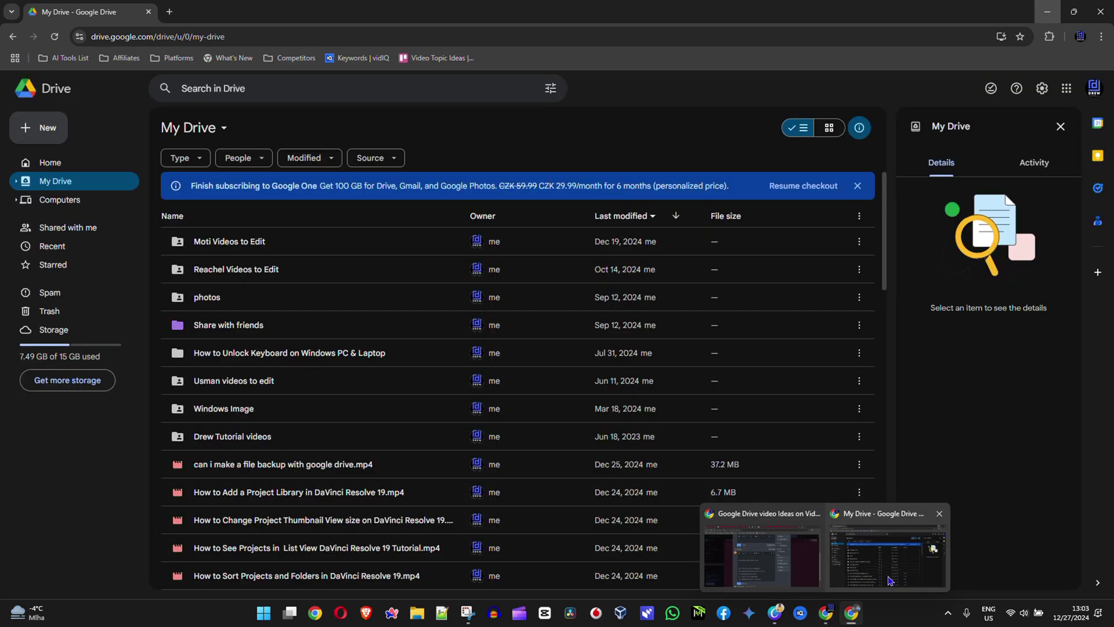
click(908, 559)
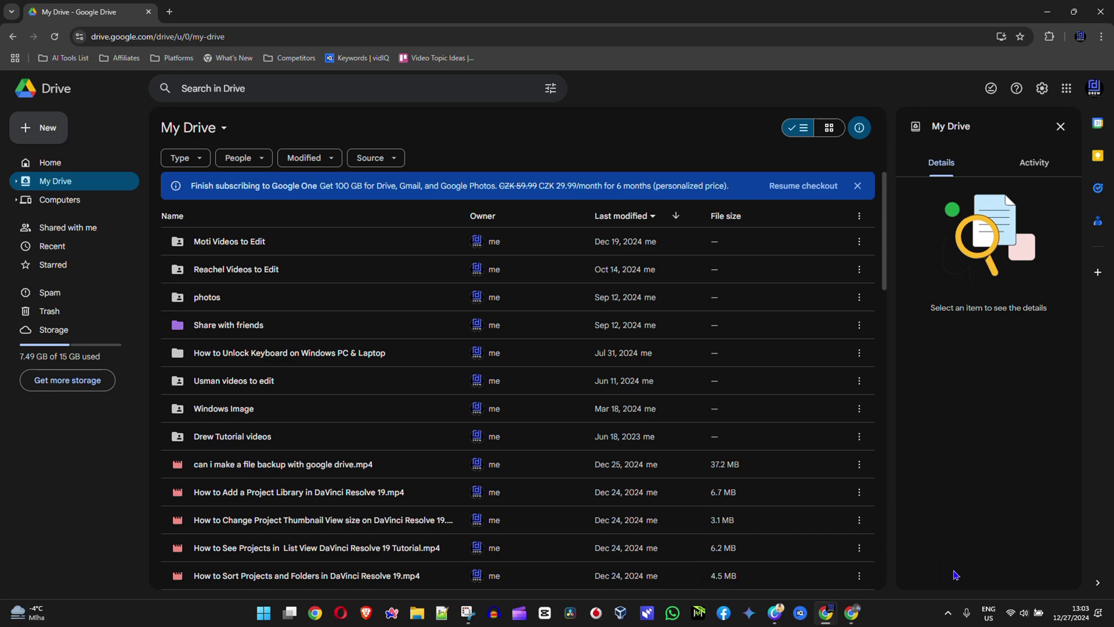
click(170, 12)
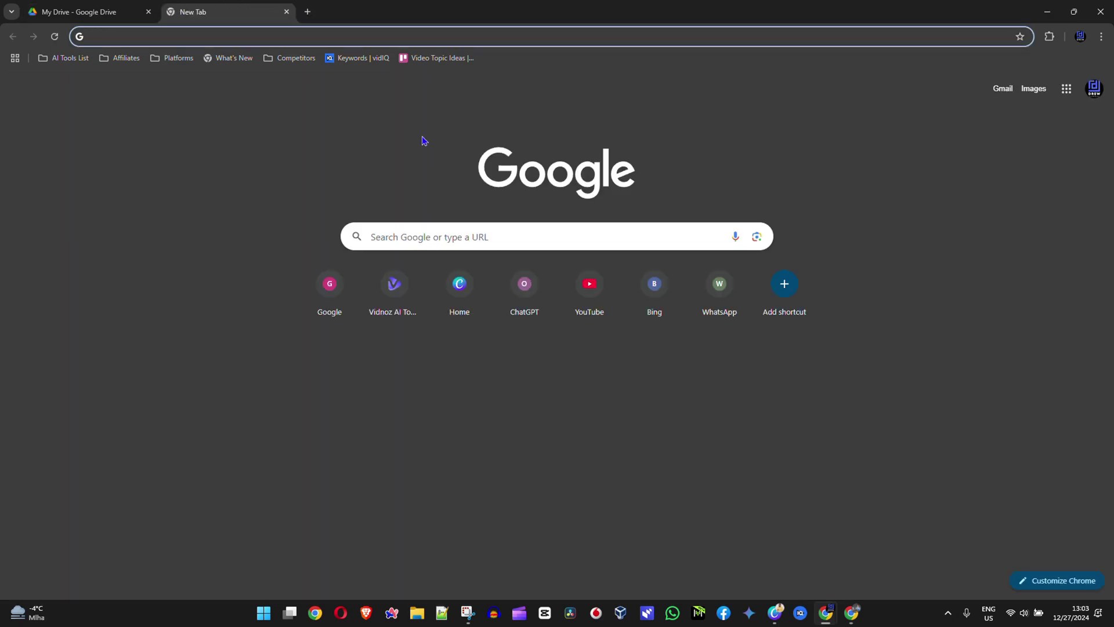
key(ctrl+v)
key(Return)
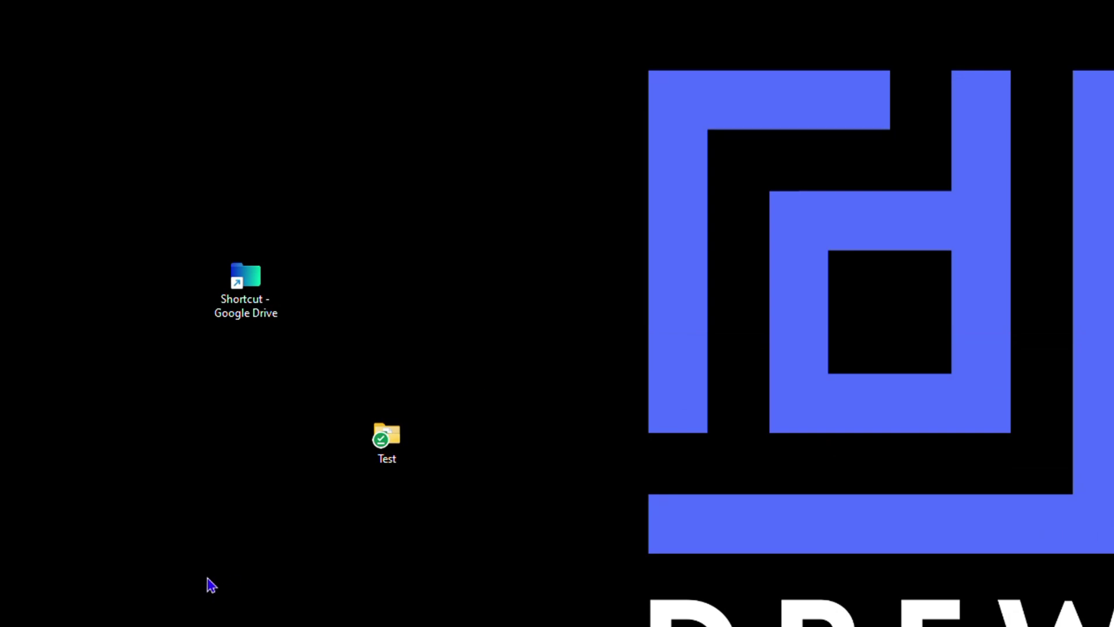
Make a new desktop folder named 'haha'
right_click(201, 602)
mouse_move(301, 430)
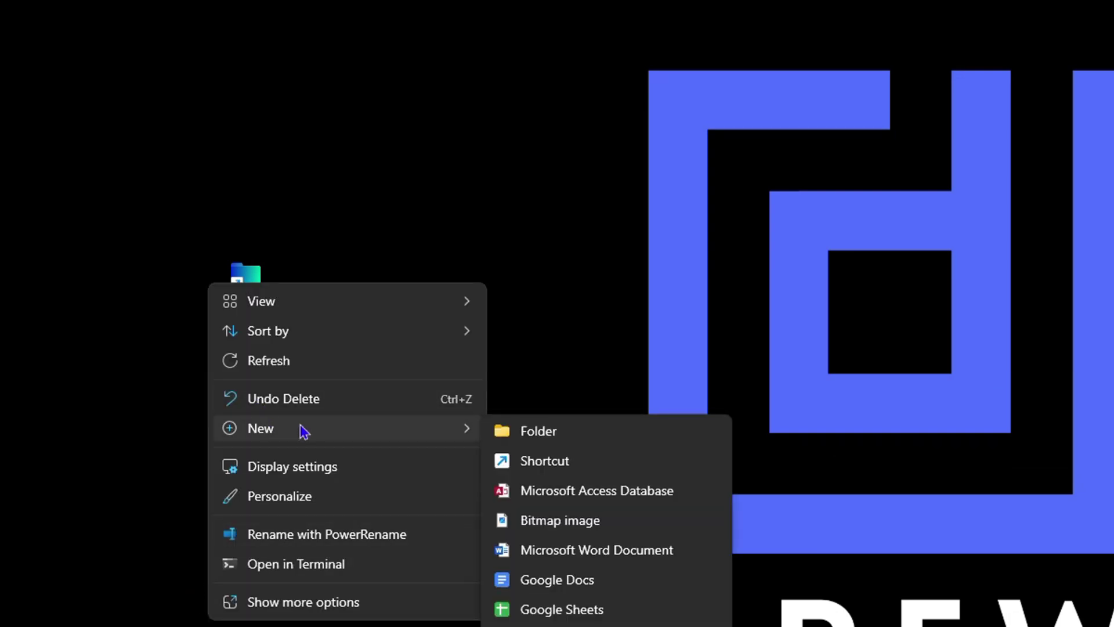
click(585, 433)
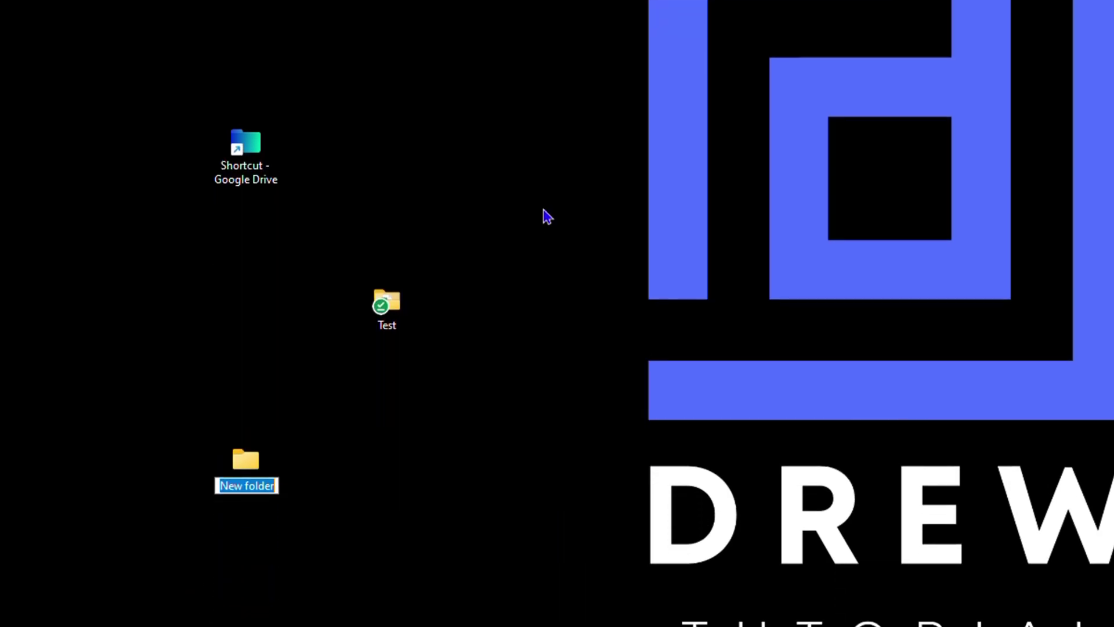
text(haha)
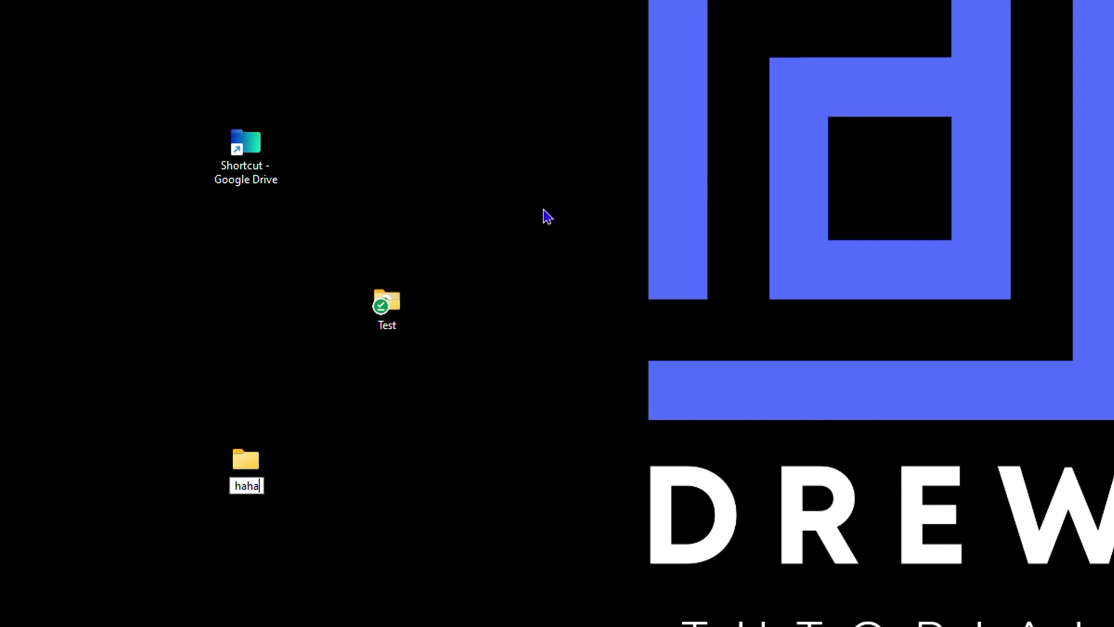
key(Return)
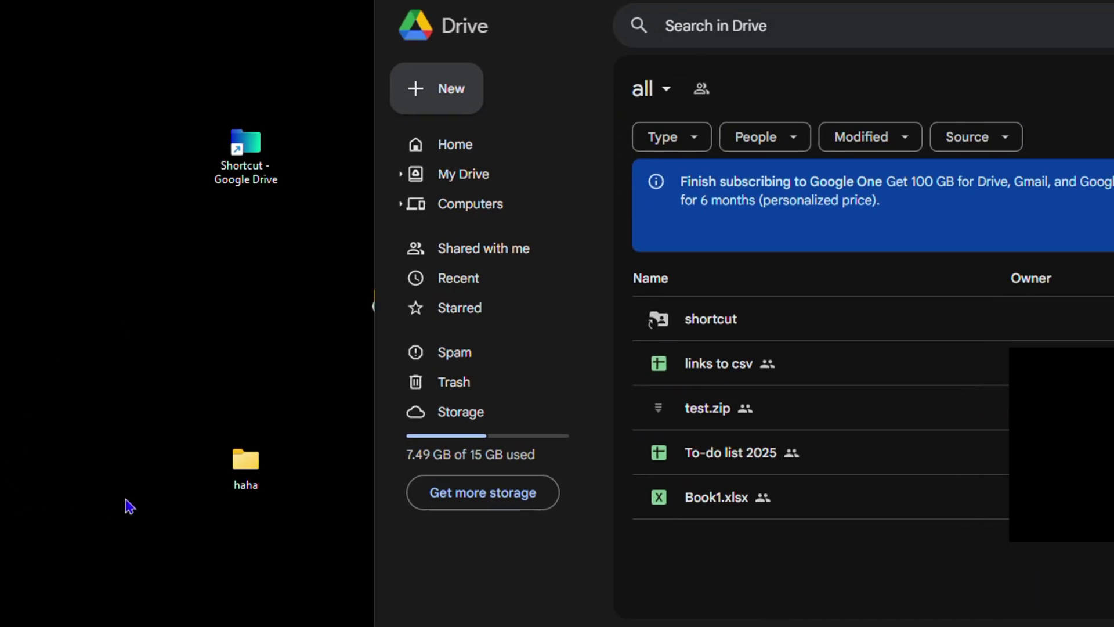
Drag the haha folder from the desktop into the shared all folder to upload it
drag(254, 469, 890, 578)
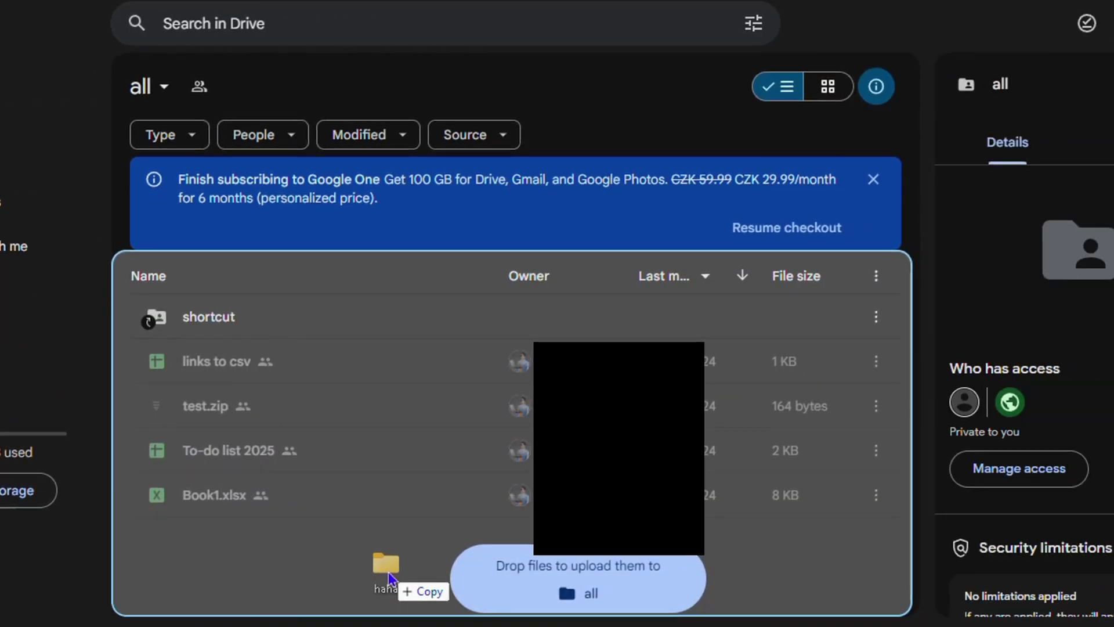
drag(389, 573, 464, 557)
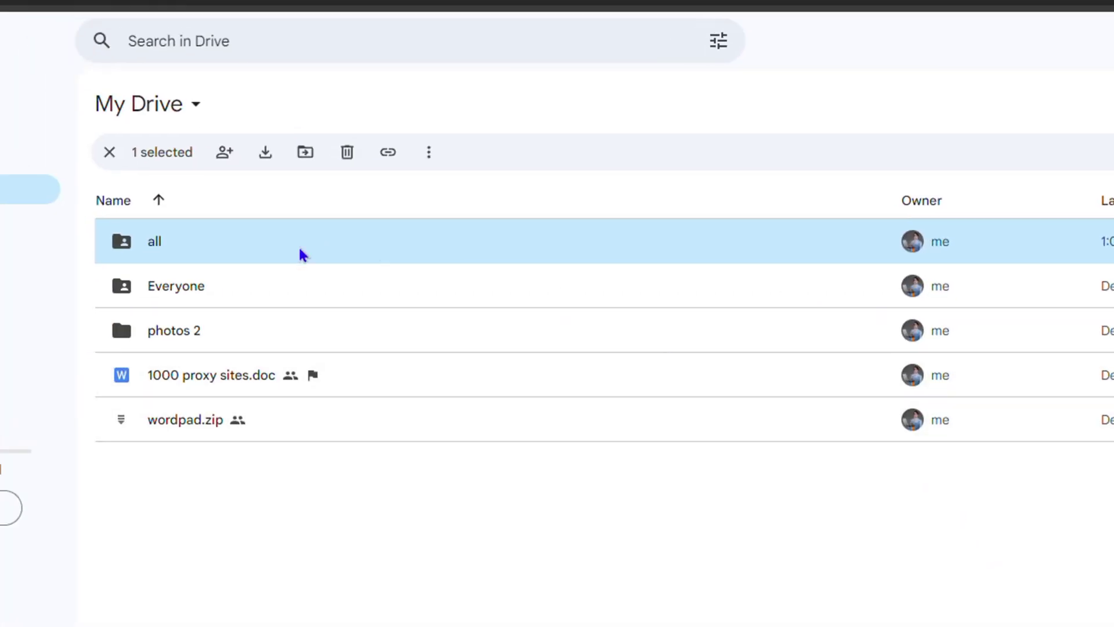
Open the all folder in the owner's My Drive to find the uploaded haha folder
double_click(179, 243)
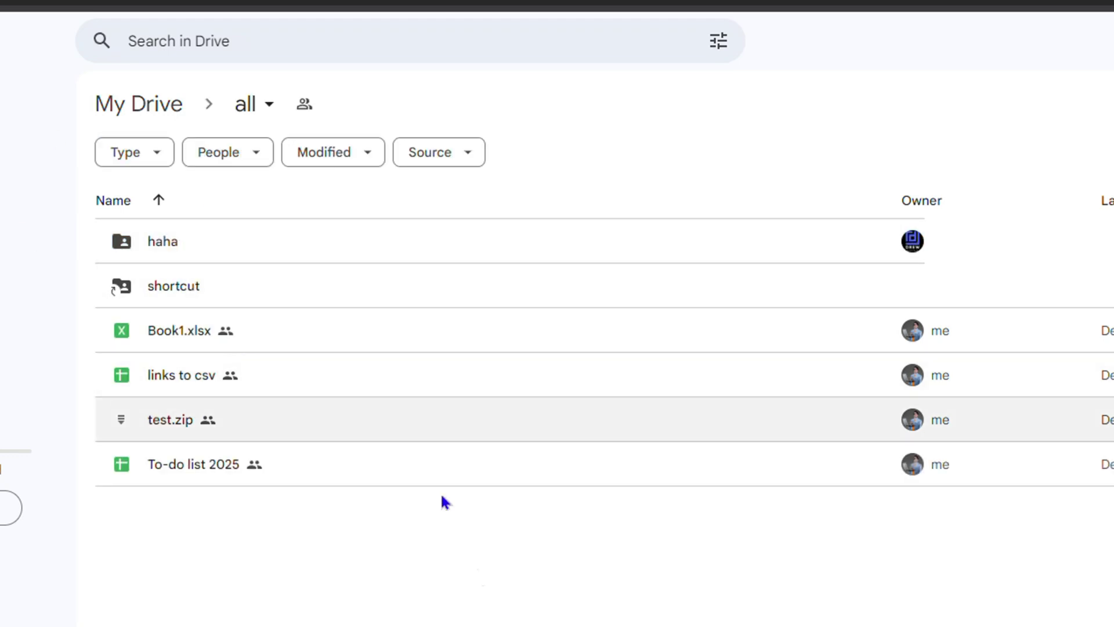